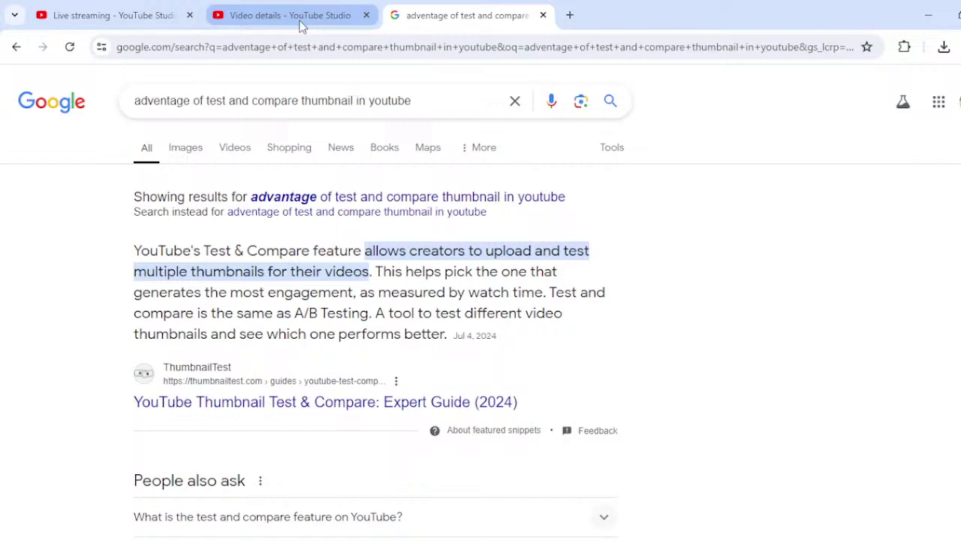
- Switch to YouTube Studio, return to the channel content list, and open the details of the "Paano mag Live Stream sa You Tube" video
{"action": "left_click", "coordinate": [302, 26]}
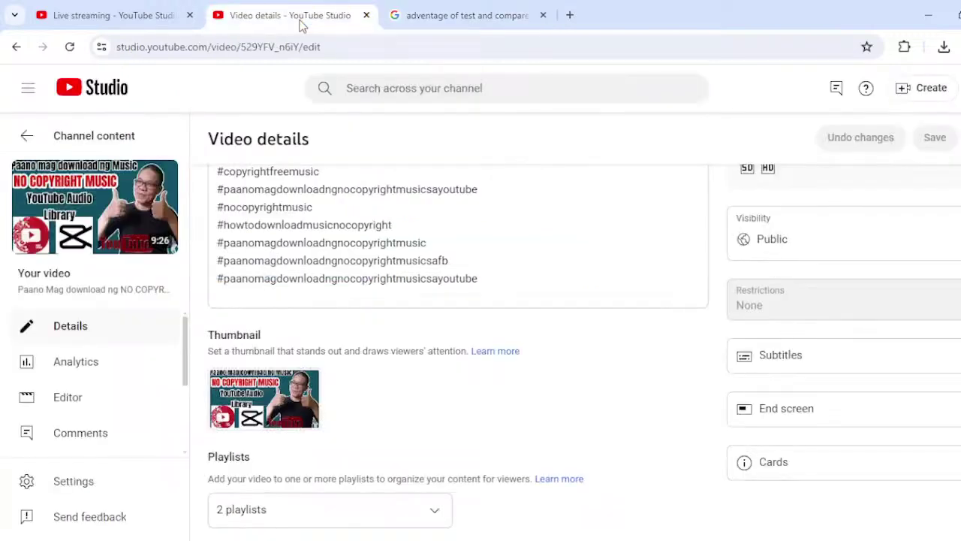
{"action": "left_click", "coordinate": [29, 137]}
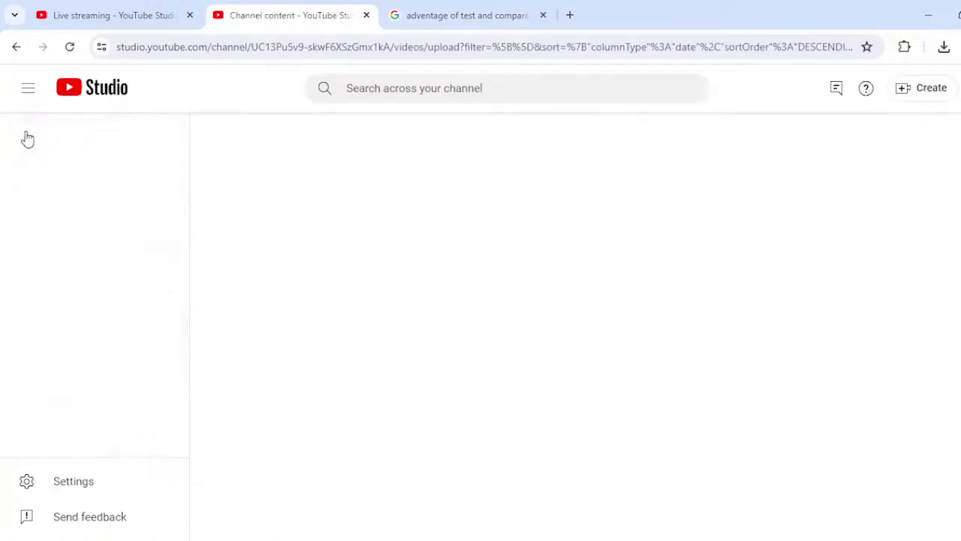
{"action": "scroll", "coordinate": [413, 251], "scroll_direction": "down", "scroll_amount": 2}
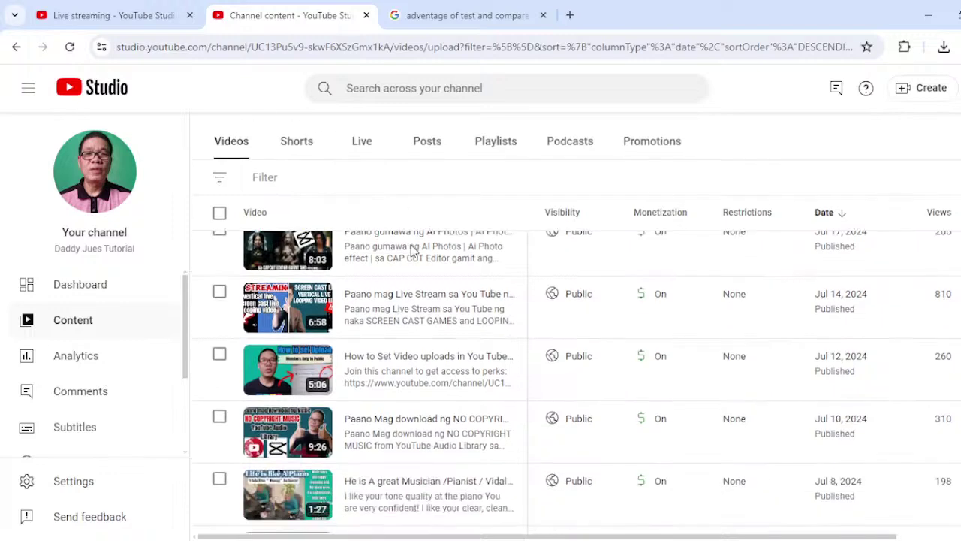
{"action": "scroll", "coordinate": [413, 255], "scroll_direction": "up", "scroll_amount": 2}
{"action": "mouse_move", "coordinate": [363, 392]}
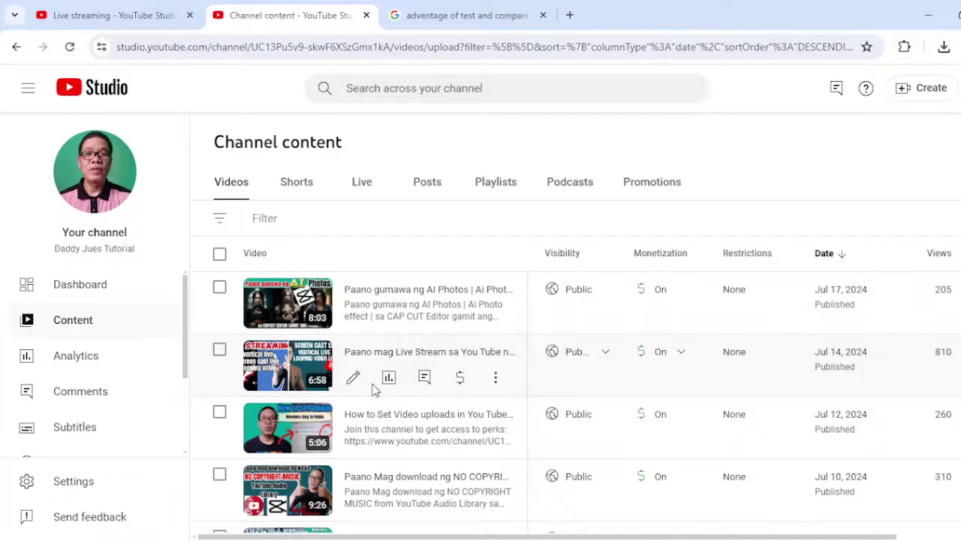
{"action": "left_click", "coordinate": [353, 382]}
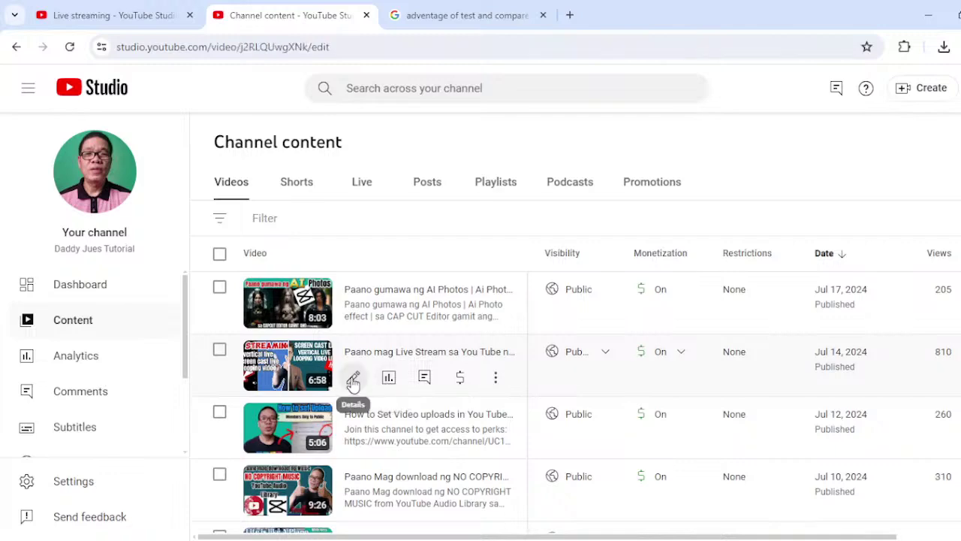
- View the Test & compare report for the live stream video's thumbnails and close it
{"action": "scroll", "coordinate": [391, 349], "scroll_direction": "down", "scroll_amount": 2}
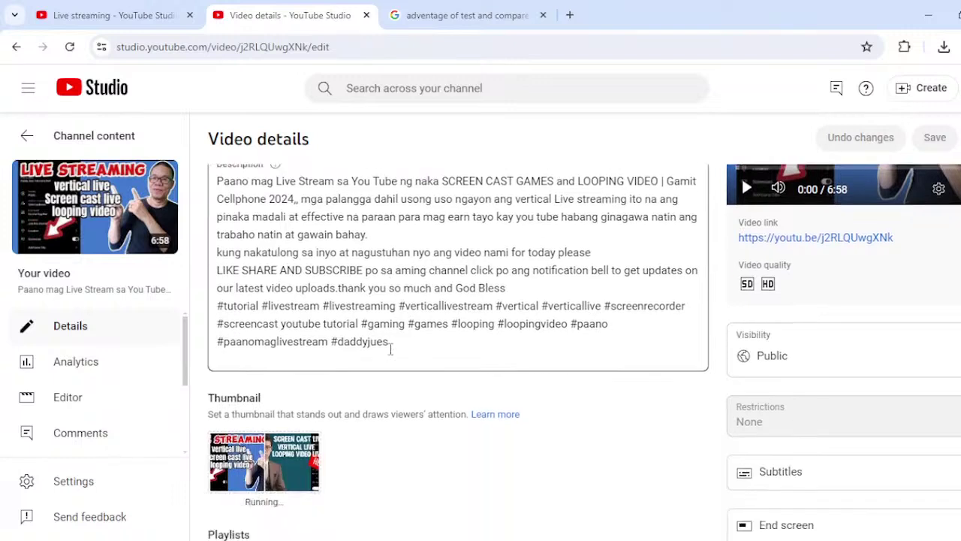
{"action": "scroll", "coordinate": [391, 349], "scroll_direction": "down", "scroll_amount": 2}
{"action": "mouse_move", "coordinate": [285, 334]}
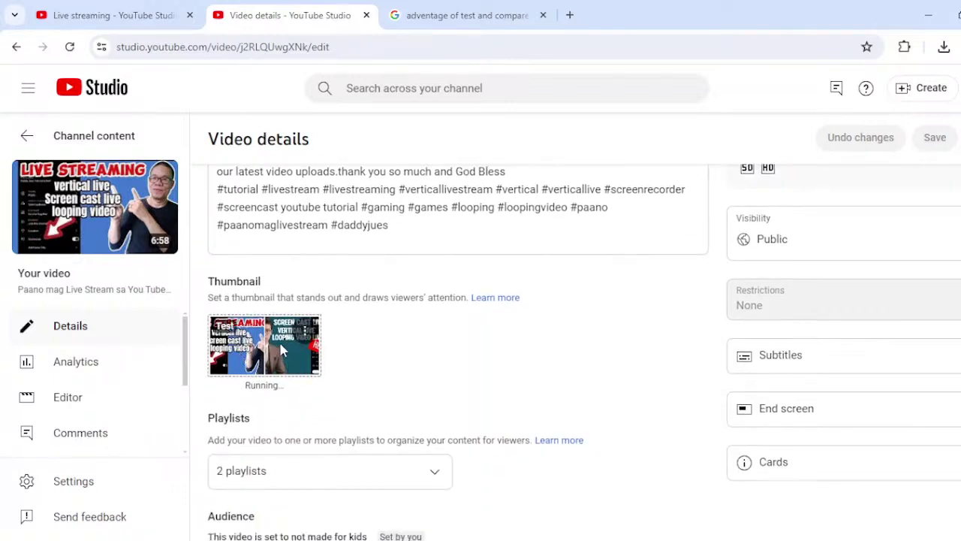
{"action": "left_click", "coordinate": [301, 338]}
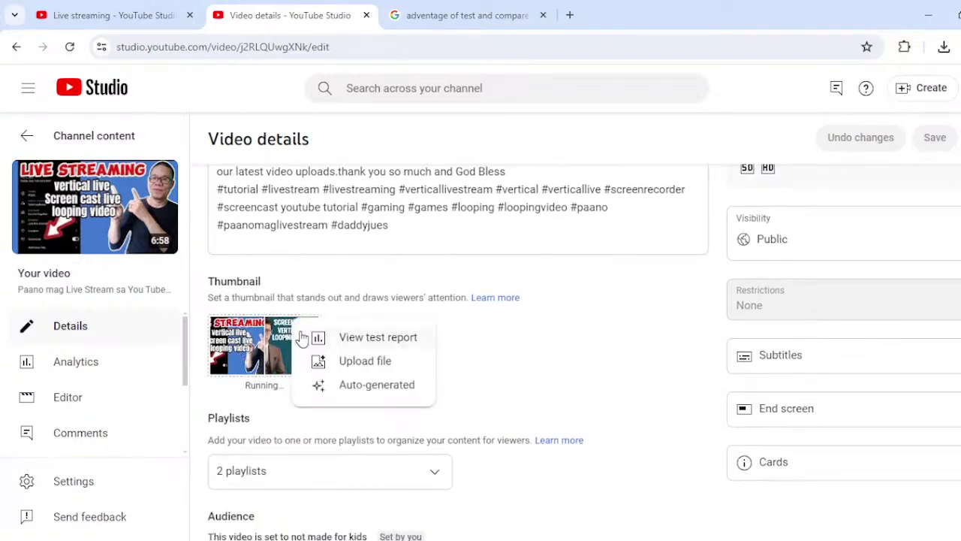
{"action": "left_click", "coordinate": [396, 340]}
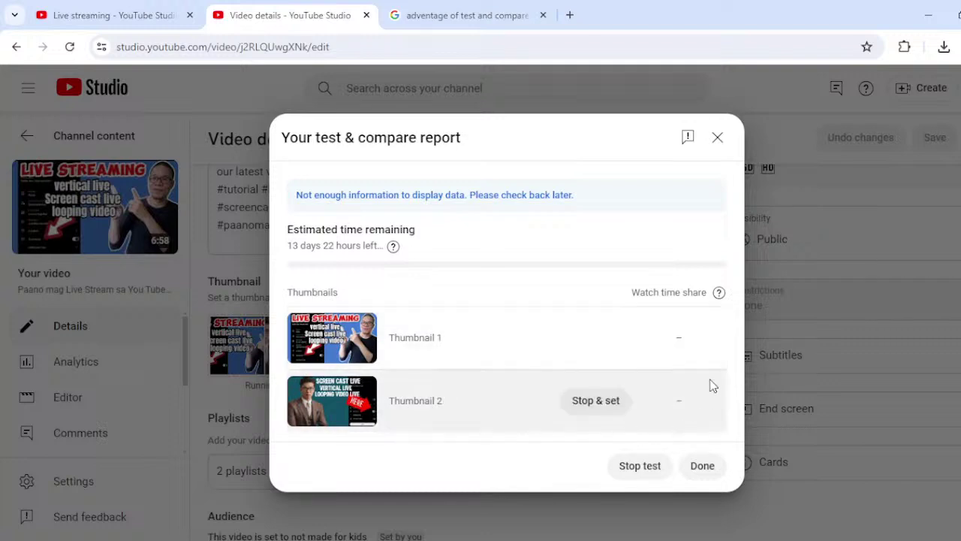
{"action": "left_click", "coordinate": [716, 141]}
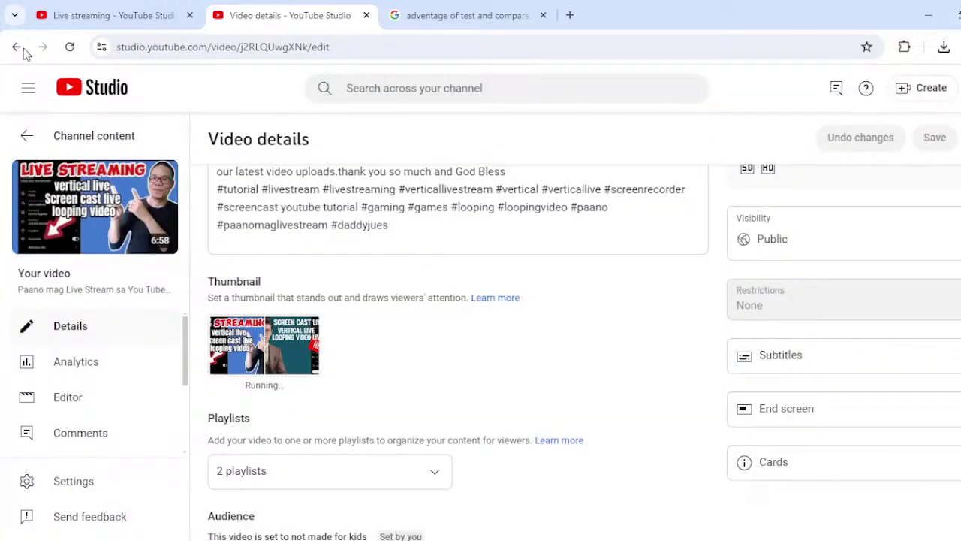
- From the channel content list, open the "Paano Mag download ng NO COPYRIGHT MUSIC" video's details and inspect its thumbnail
{"action": "left_click", "coordinate": [26, 138]}
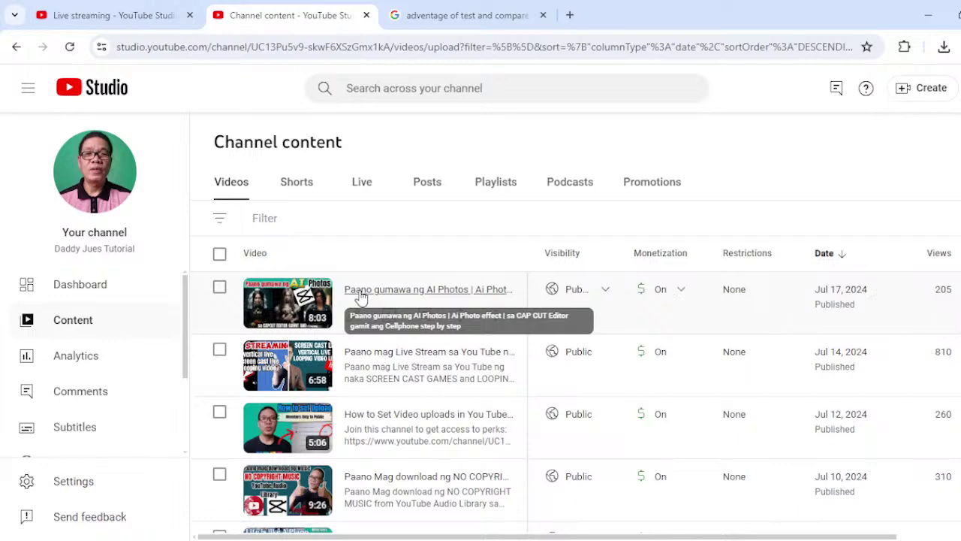
{"action": "mouse_move", "coordinate": [371, 487]}
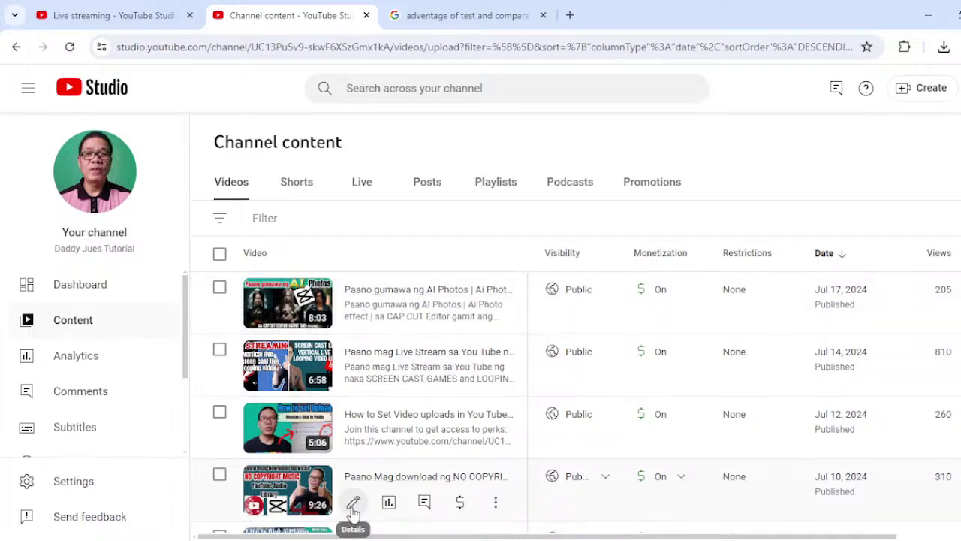
{"action": "left_click", "coordinate": [353, 509]}
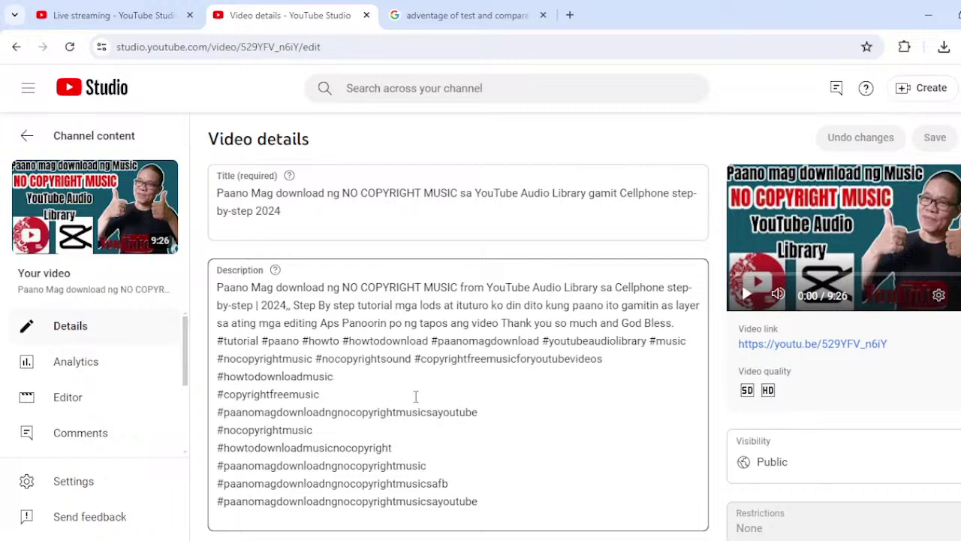
{"action": "scroll", "coordinate": [415, 396], "scroll_direction": "down", "scroll_amount": 2}
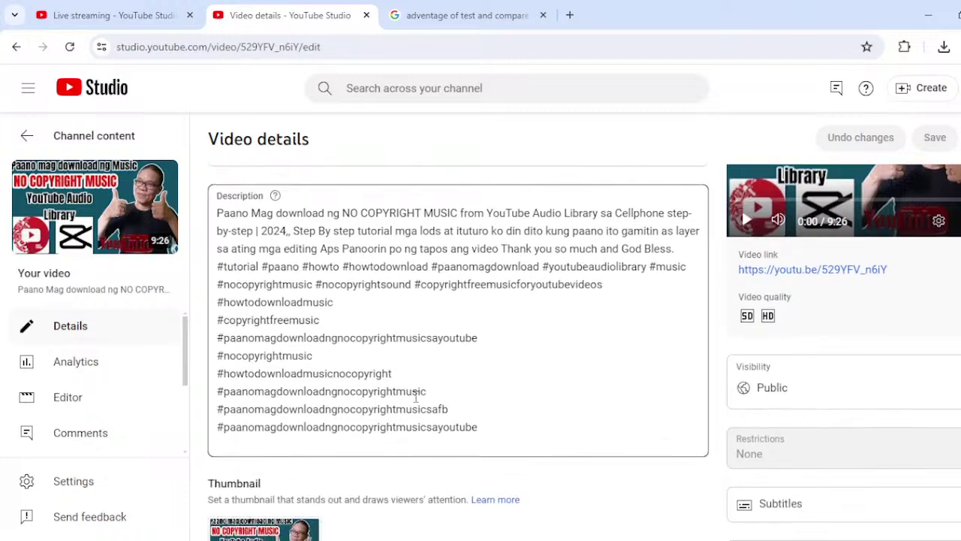
{"action": "scroll", "coordinate": [415, 395], "scroll_direction": "down", "scroll_amount": 3}
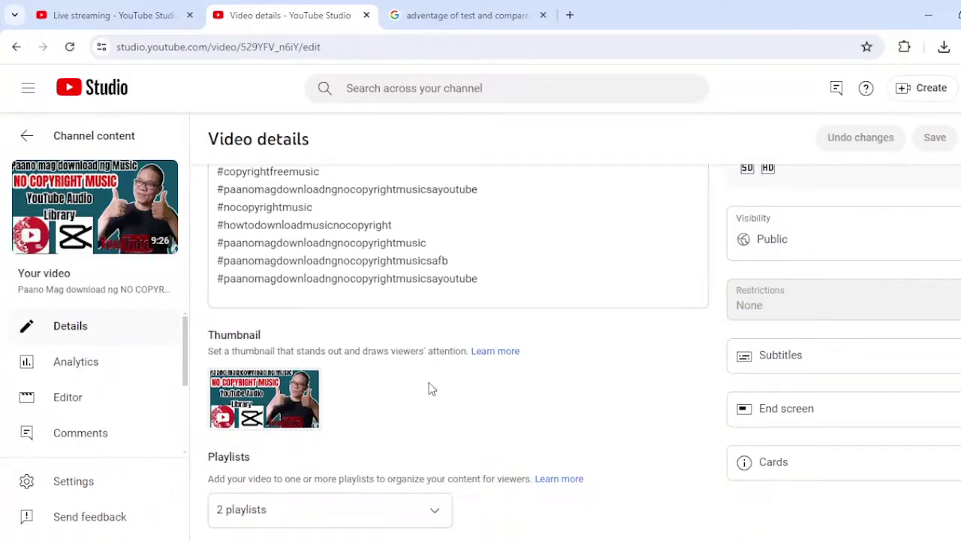
{"action": "mouse_move", "coordinate": [304, 390]}
- Return to the channel content list and reopen the details of the "Paano Mag download ng NO COPYRIGHT MUSIC" video
{"action": "left_click", "coordinate": [25, 138]}
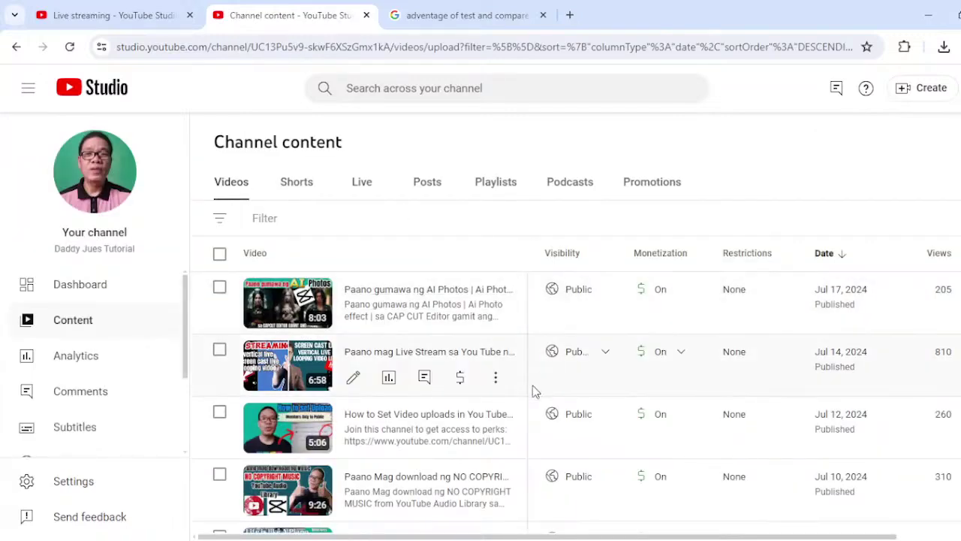
{"action": "scroll", "coordinate": [445, 365], "scroll_direction": "down", "scroll_amount": 5}
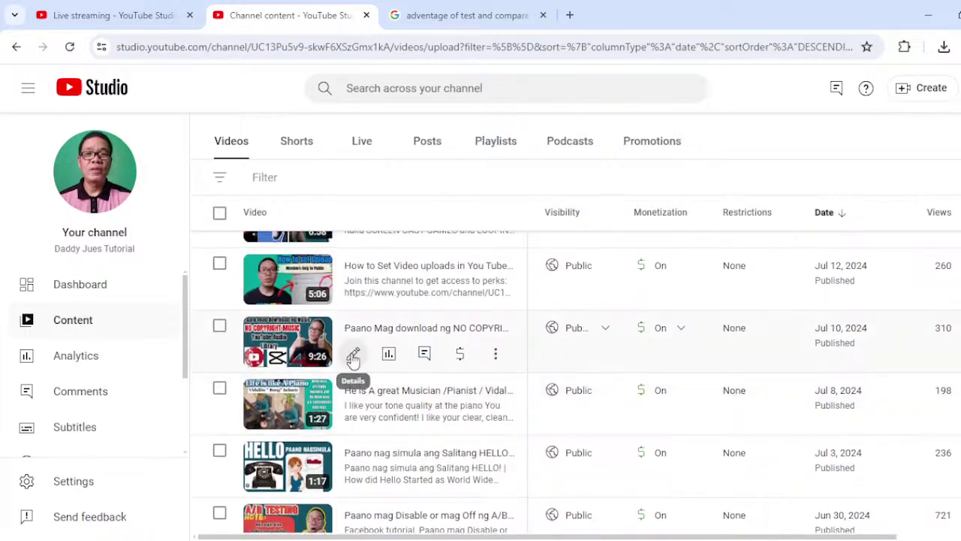
{"action": "left_click", "coordinate": [352, 359]}
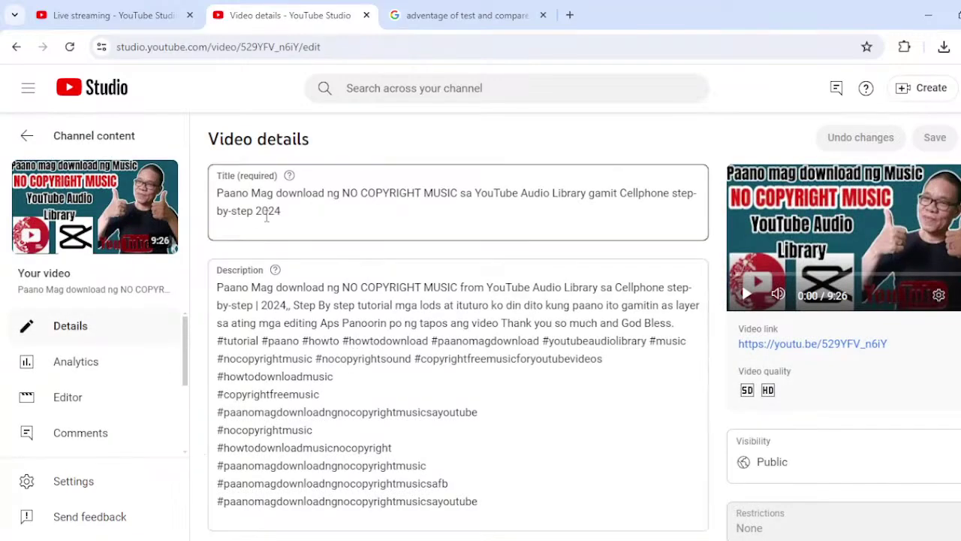
{"action": "scroll", "coordinate": [426, 358], "scroll_direction": "down", "scroll_amount": 3}
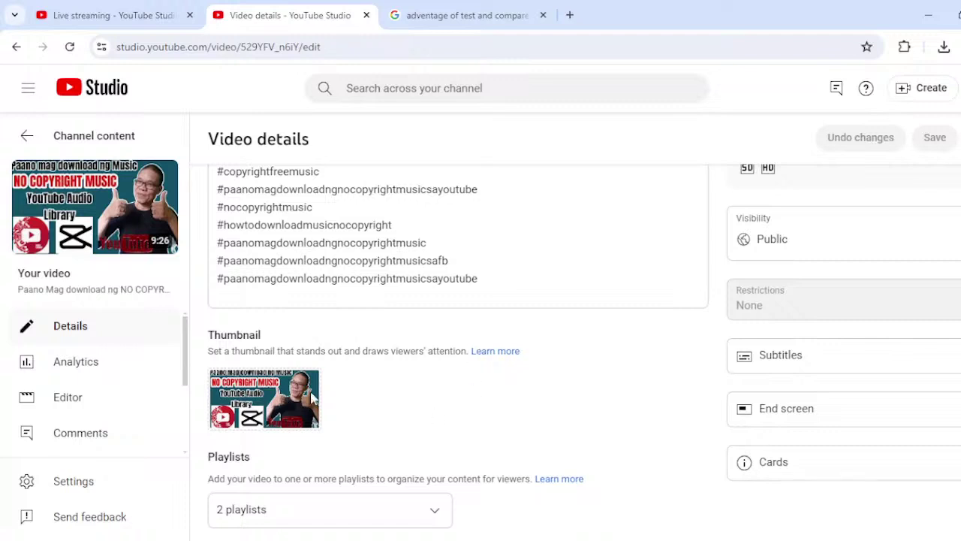
- View the auto-generated thumbnail choices for the video and close them without applying one
{"action": "left_click", "coordinate": [306, 387]}
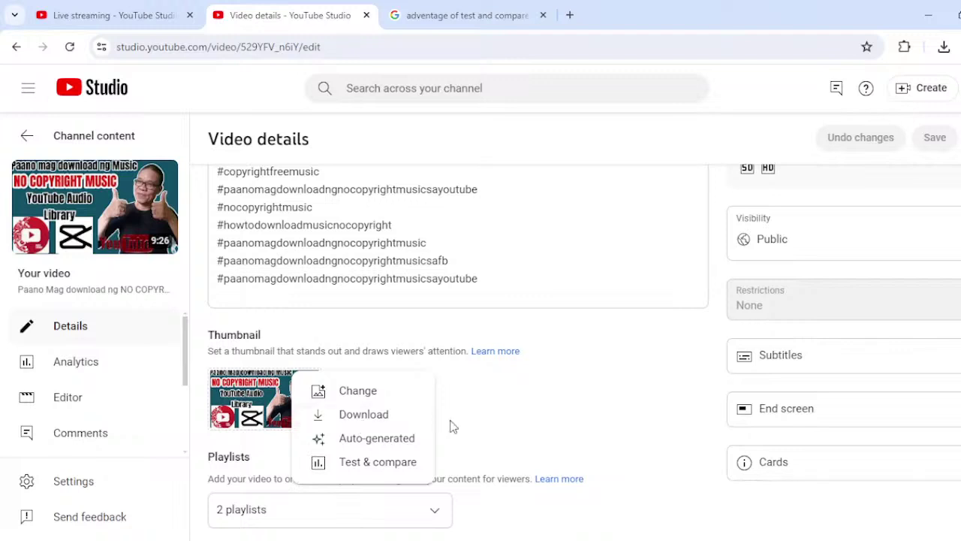
{"action": "left_click", "coordinate": [321, 440]}
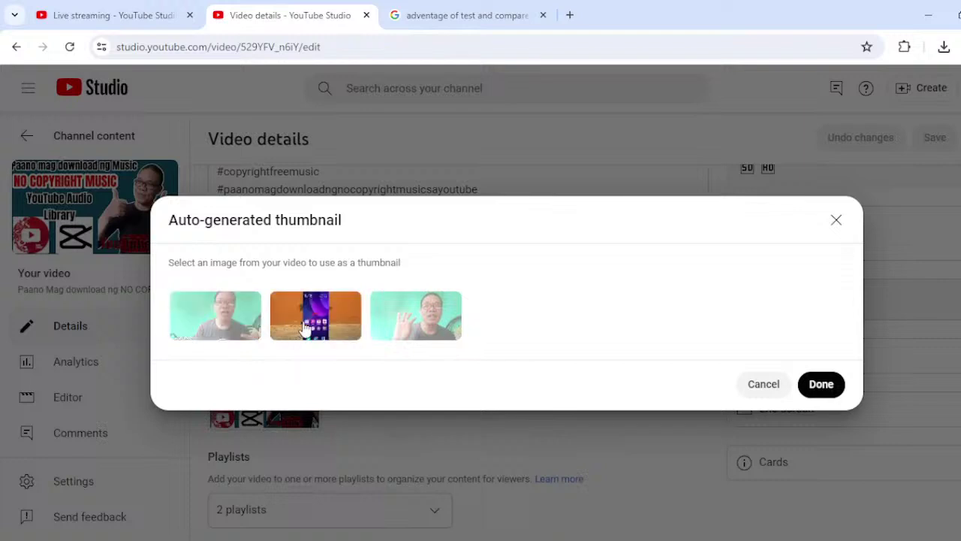
{"action": "left_click", "coordinate": [836, 220]}
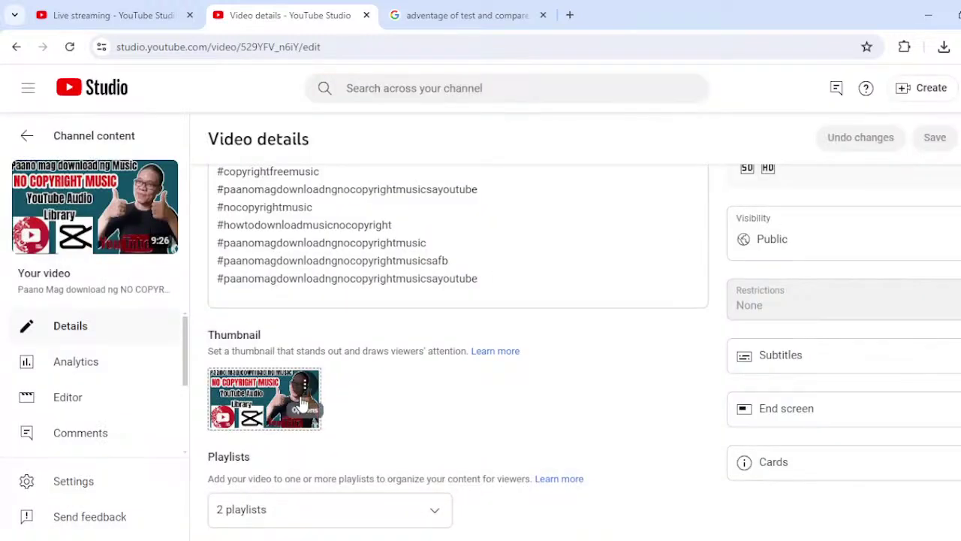
- Set up a Test & compare for the video's thumbnail, adding the "Kuhaan ng NO COPYRIGHT MUSIC 100% Safe" image as second option, and save the changes
{"action": "left_click", "coordinate": [304, 386]}
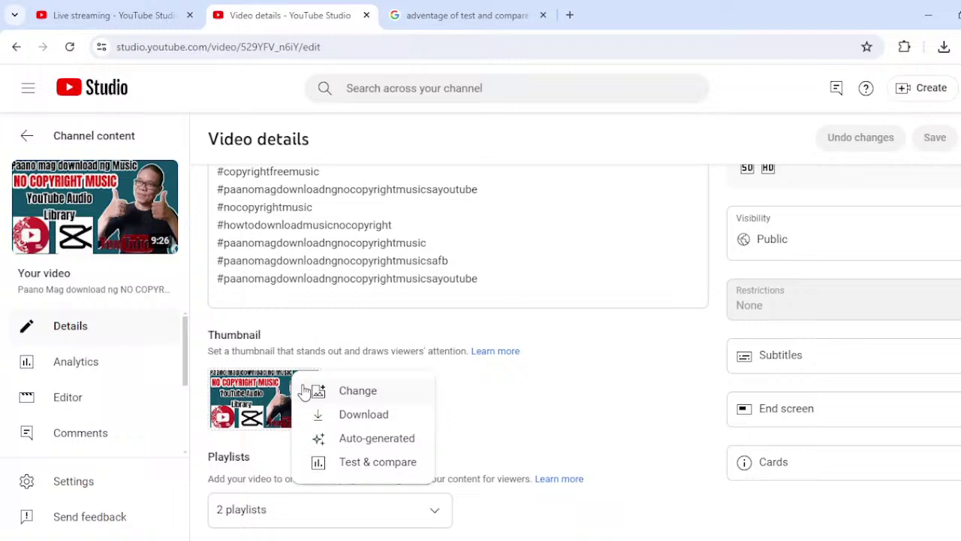
{"action": "left_click", "coordinate": [367, 469]}
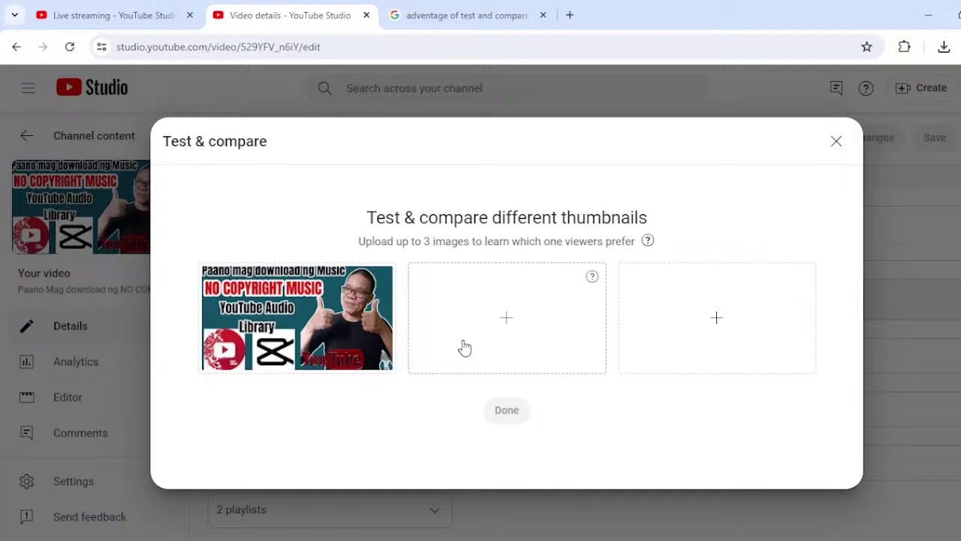
{"action": "left_click", "coordinate": [508, 322]}
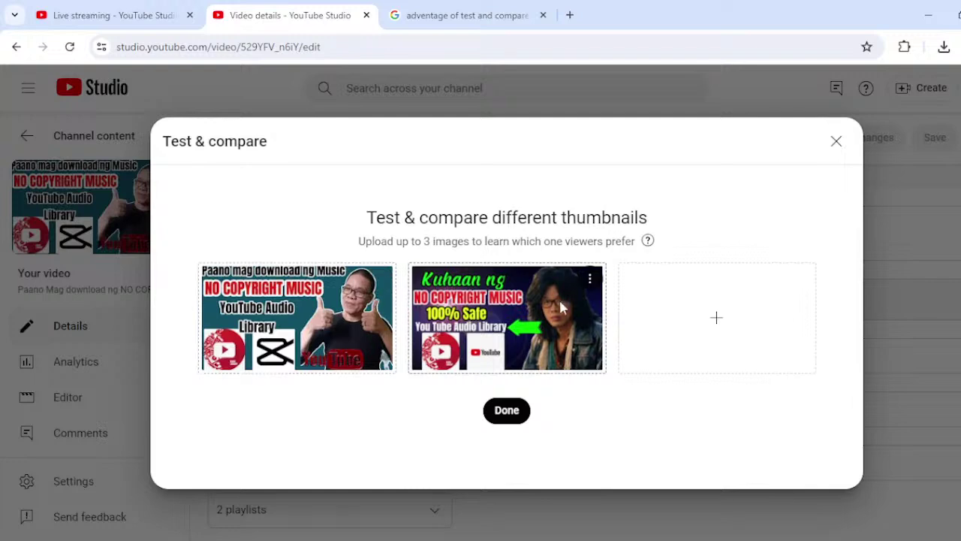
{"action": "left_click", "coordinate": [504, 417]}
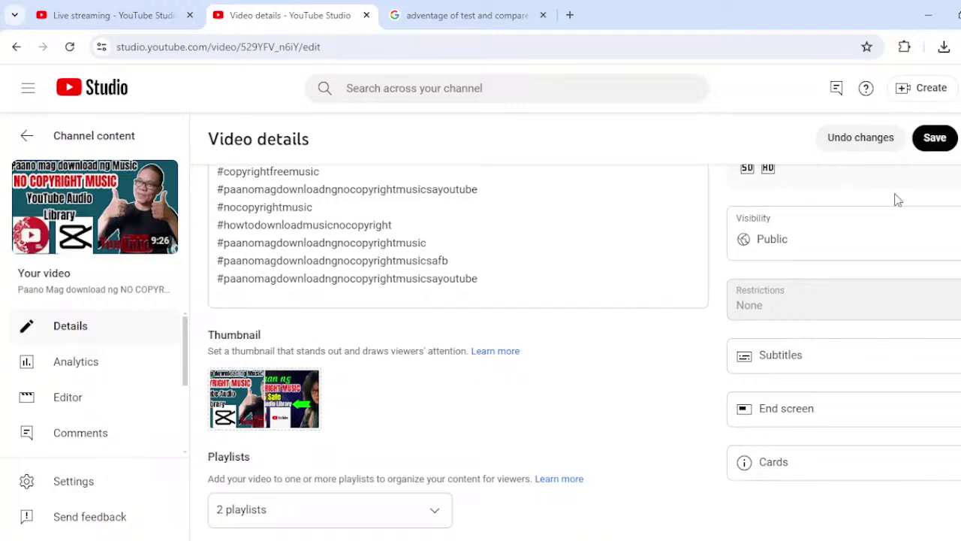
{"action": "left_click", "coordinate": [935, 143]}
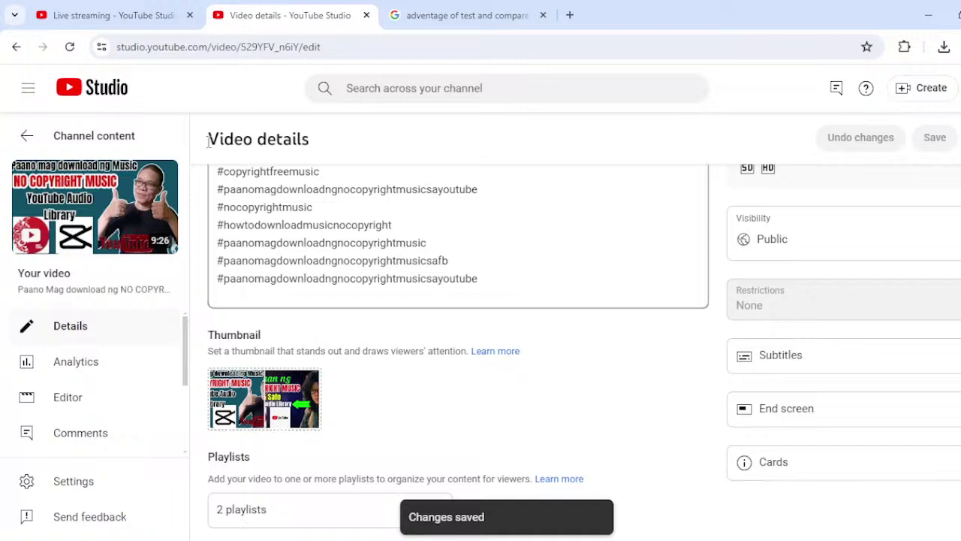
- Check the NO COPYRIGHT MUSIC video's thumbnail in the channel content list, and switch to the live streaming page
{"action": "left_click", "coordinate": [30, 137]}
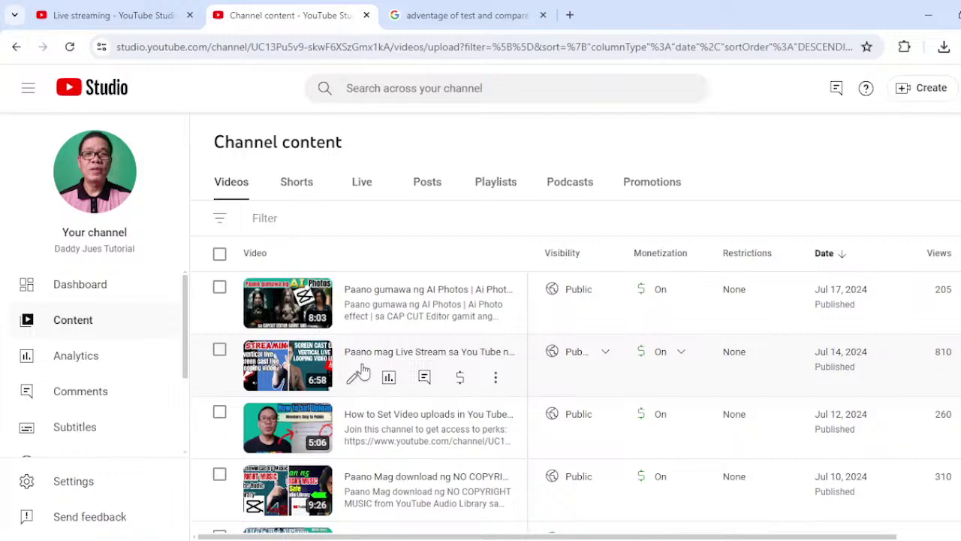
{"action": "scroll", "coordinate": [353, 371], "scroll_direction": "down", "scroll_amount": 1}
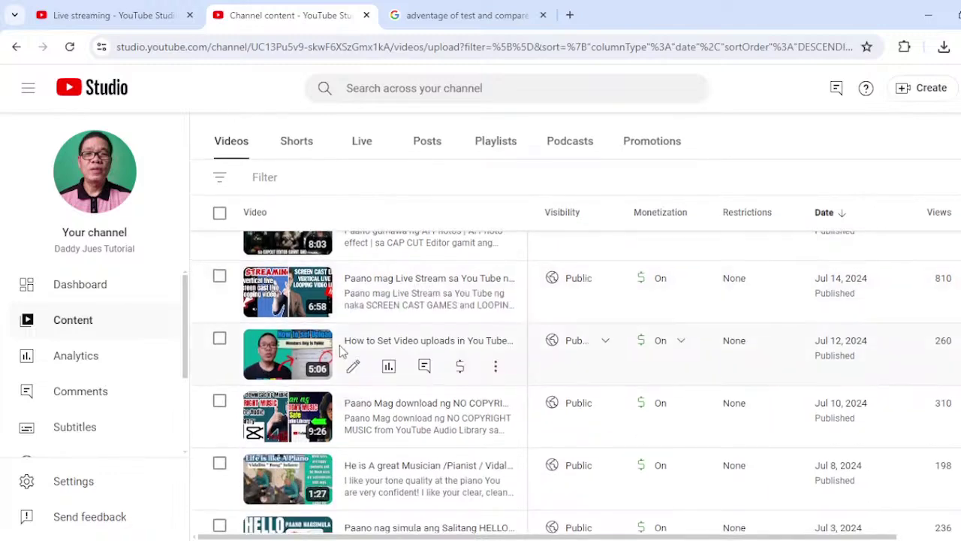
{"action": "scroll", "coordinate": [342, 349], "scroll_direction": "up", "scroll_amount": 1}
{"action": "scroll", "coordinate": [390, 384], "scroll_direction": "down", "scroll_amount": 1}
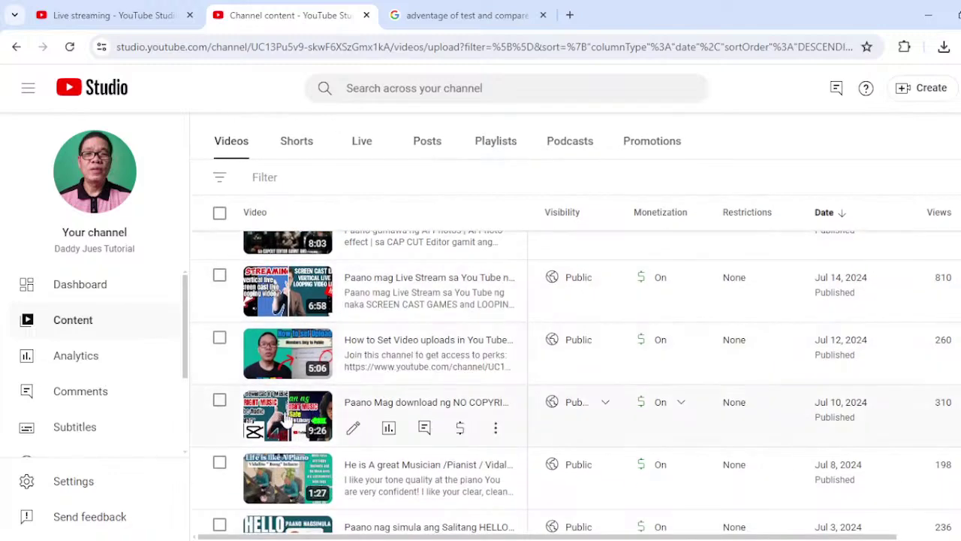
{"action": "scroll", "coordinate": [398, 338], "scroll_direction": "up", "scroll_amount": 1}
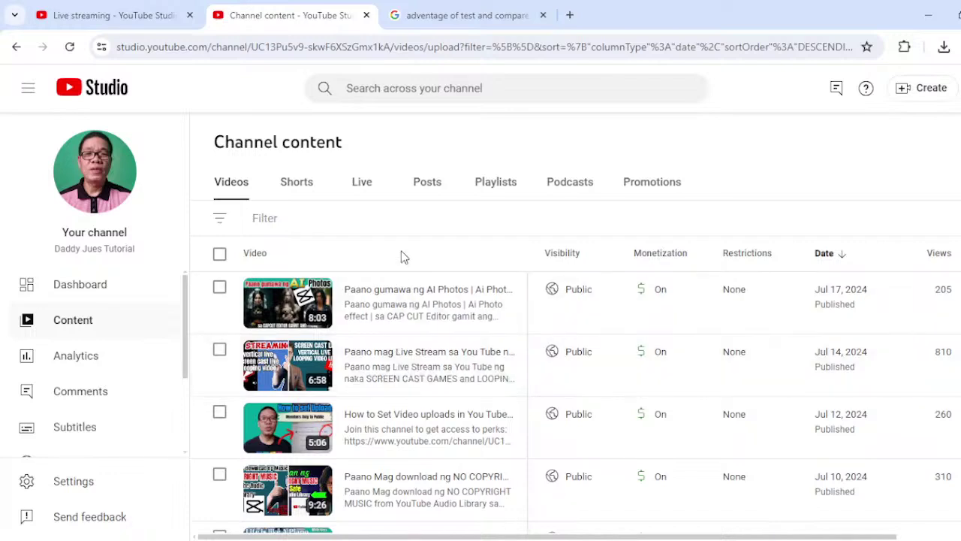
{"action": "left_click", "coordinate": [148, 16]}
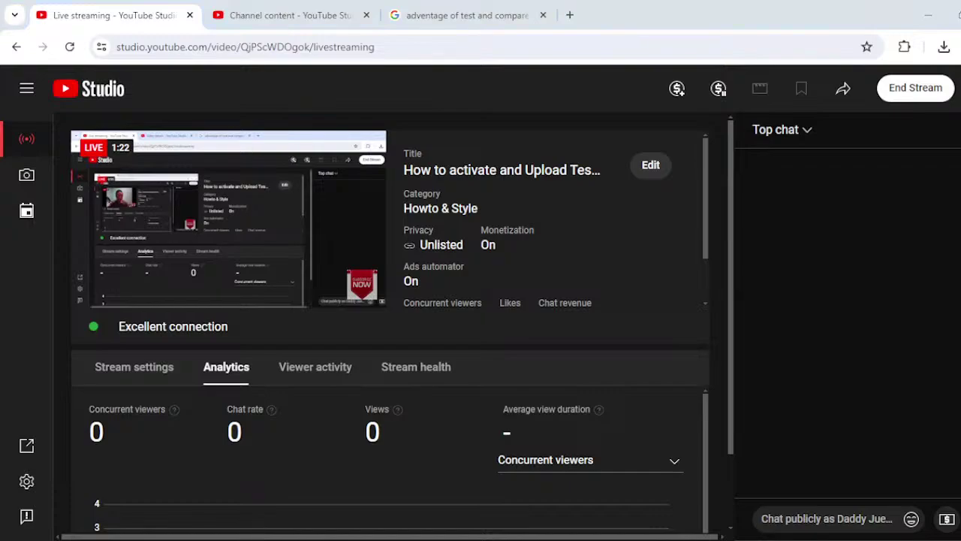